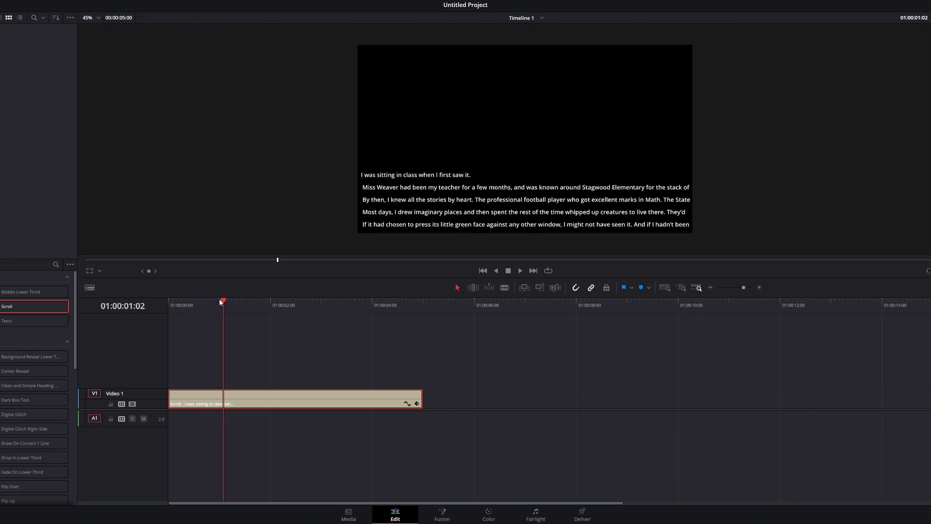
- Scrub to a later frame and drag the Scroll title's Size slider to 38
{"action": "left_click_drag", "start_coordinate": [220, 299], "coordinate": [263, 300]}
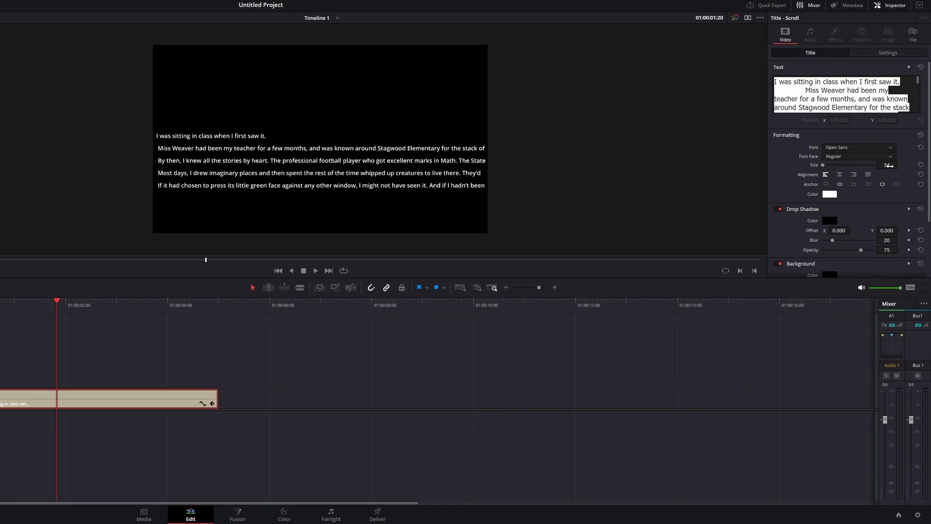
{"action": "mouse_move", "coordinate": [886, 164]}
{"action": "left_mouse_down"}
{"action": "mouse_move", "coordinate": [917, 164]}
{"action": "mouse_move", "coordinate": [833, 168]}
{"action": "left_mouse_up"}
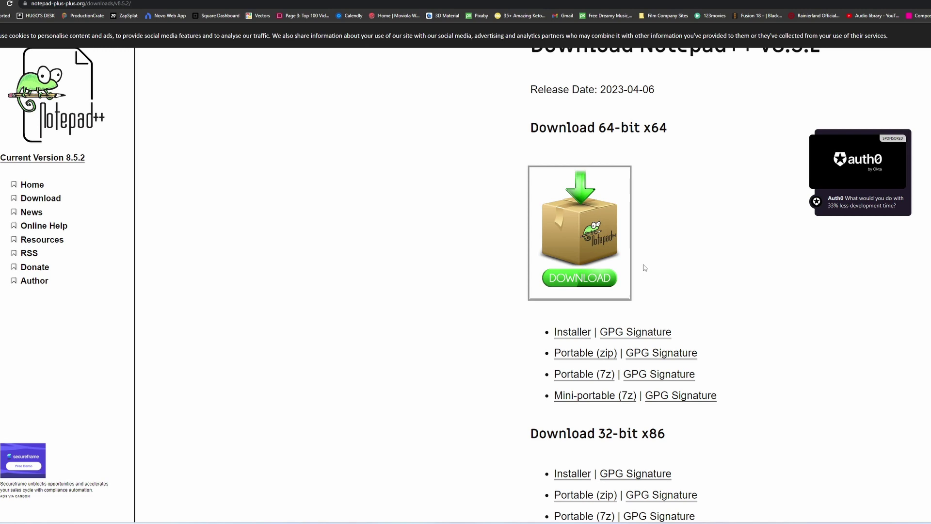
{"action": "left_click", "coordinate": [578, 279]}
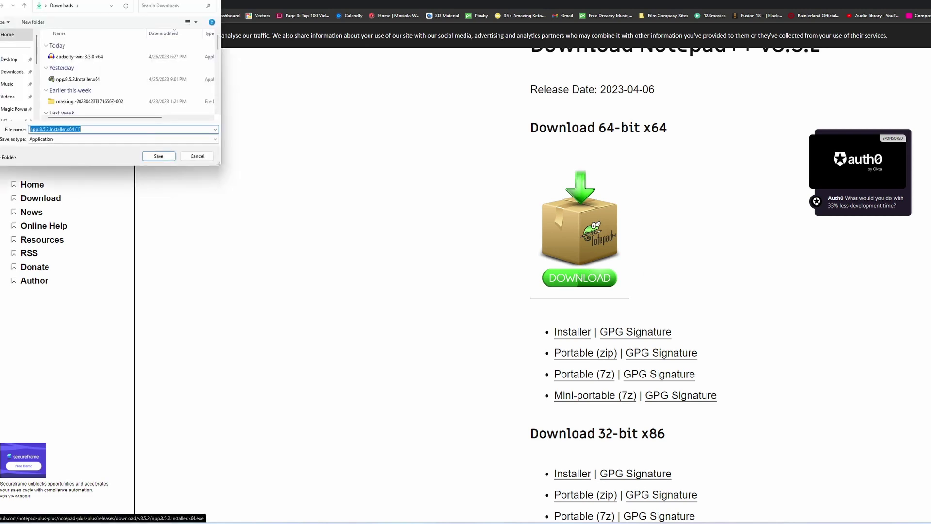
{"action": "left_click", "coordinate": [197, 157]}
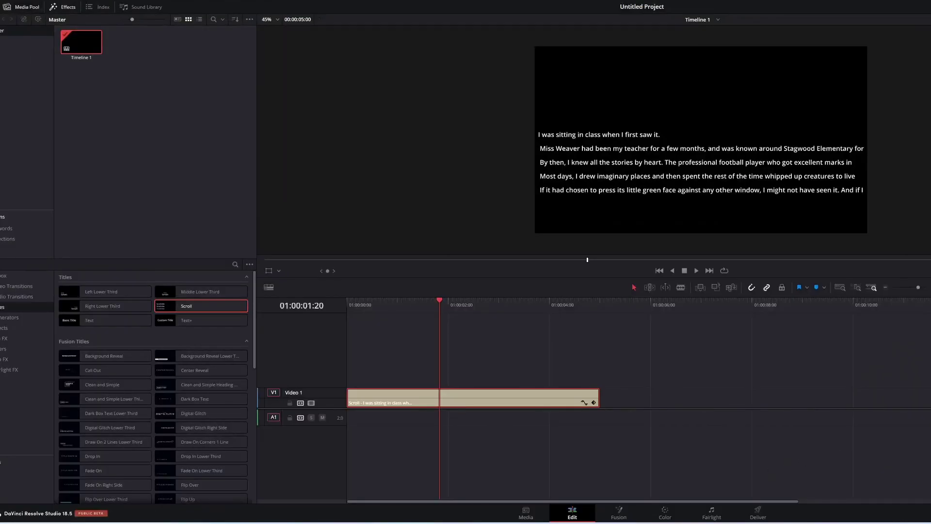
- Launch Notepad++ and paste the nine-paragraph classroom story over a new tab's text
{"action": "key", "text": "super"}
{"action": "left_click", "coordinate": [588, 373]}
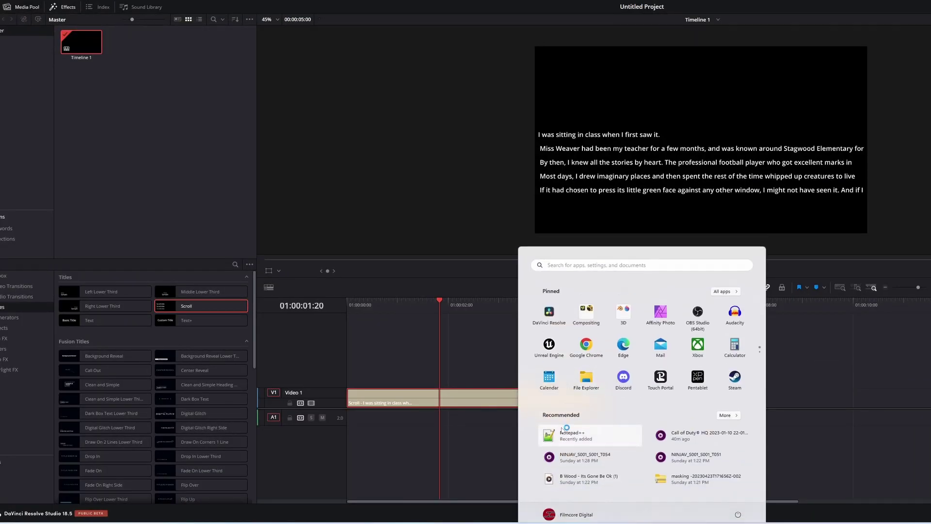
{"action": "type", "text": "akdfjhaskdjfkasdj"}
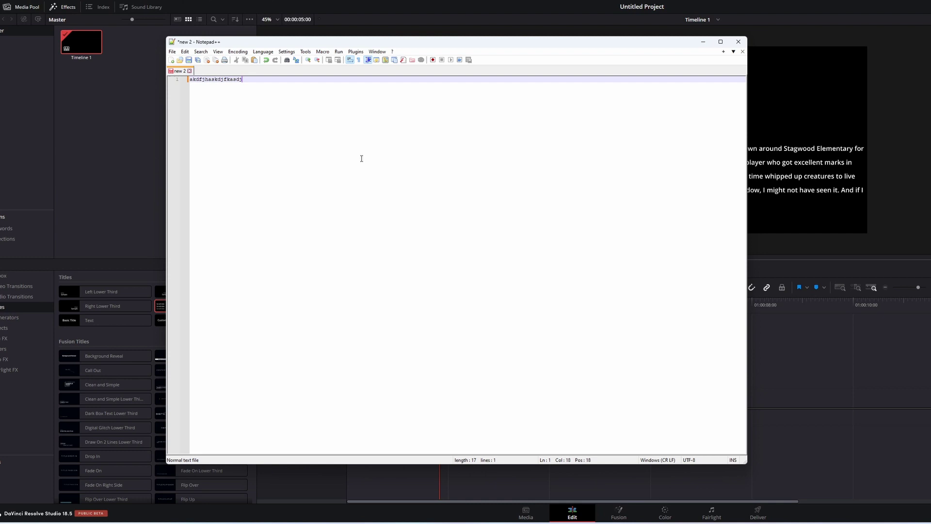
{"action": "type", "text": "fksdkfjksdklsdfkasjdfkasjdfl"}
{"action": "key", "text": "ctrl+a"}
{"action": "key", "text": "ctrl+v"}
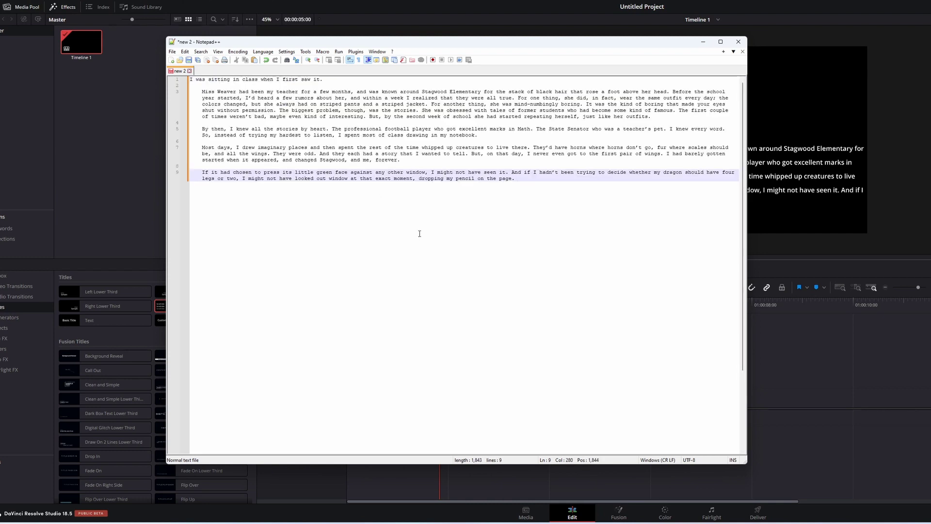
- Narrow the Notepad++ window and split the story into 37 short lines
{"action": "left_click_drag", "start_coordinate": [747, 285], "coordinate": [398, 278]}
{"action": "key", "text": "ctrl+a"}
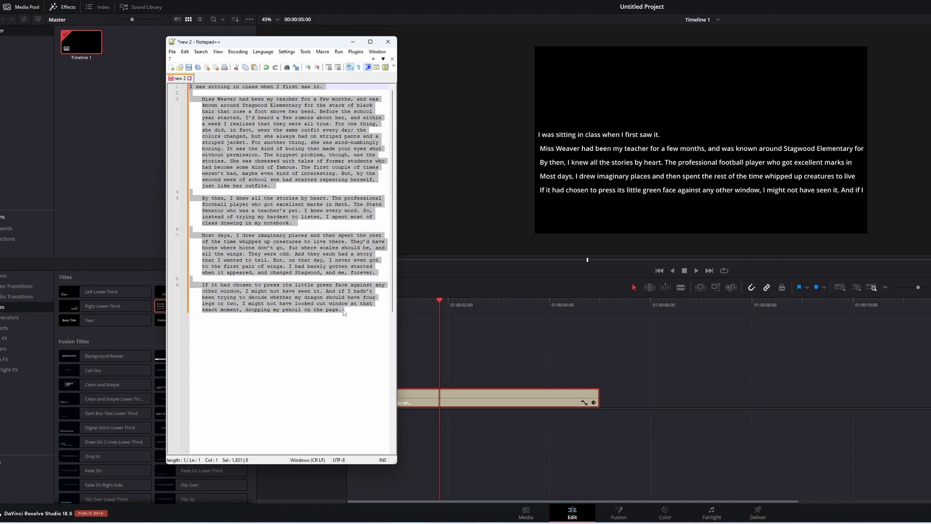
{"action": "key", "text": "ctrl+i"}
- Select and copy the entire 37-line story
{"action": "left_click", "coordinate": [343, 313]}
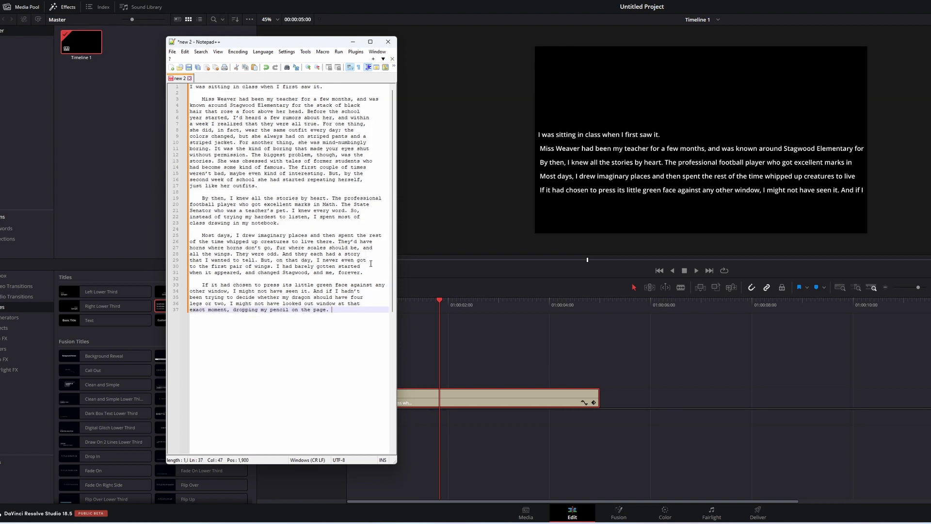
{"action": "left_click_drag", "start_coordinate": [345, 309], "coordinate": [191, 86]}
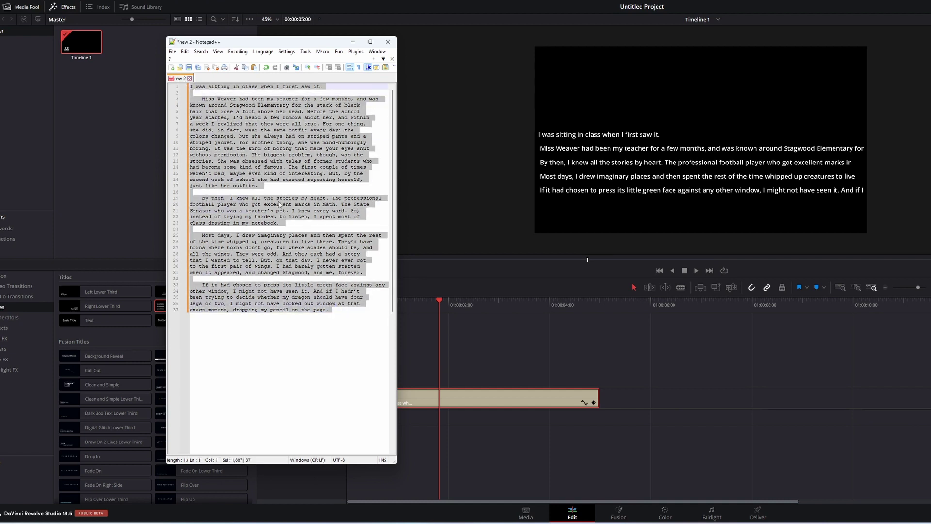
{"action": "key", "text": "ctrl+c"}
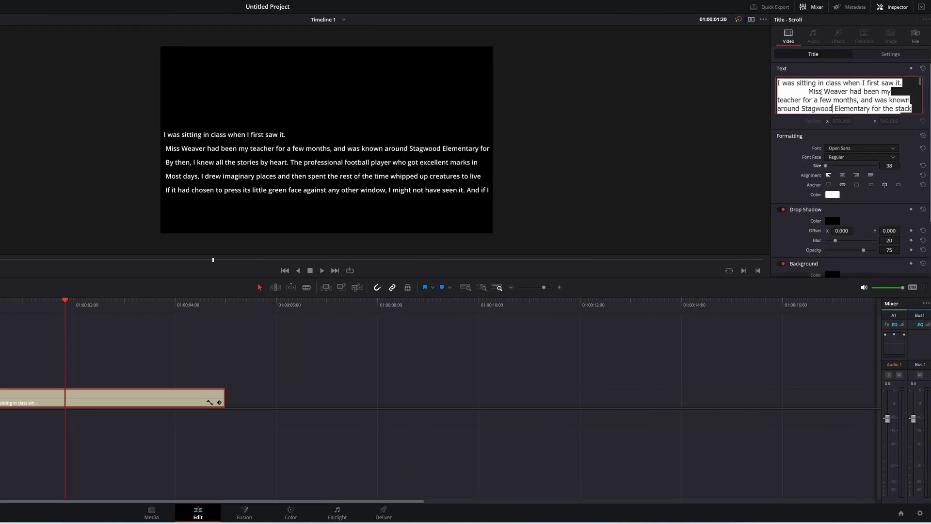
- Delete the Scroll title's existing text and paste in the 37-line story
{"action": "key", "text": "BackSpace"}
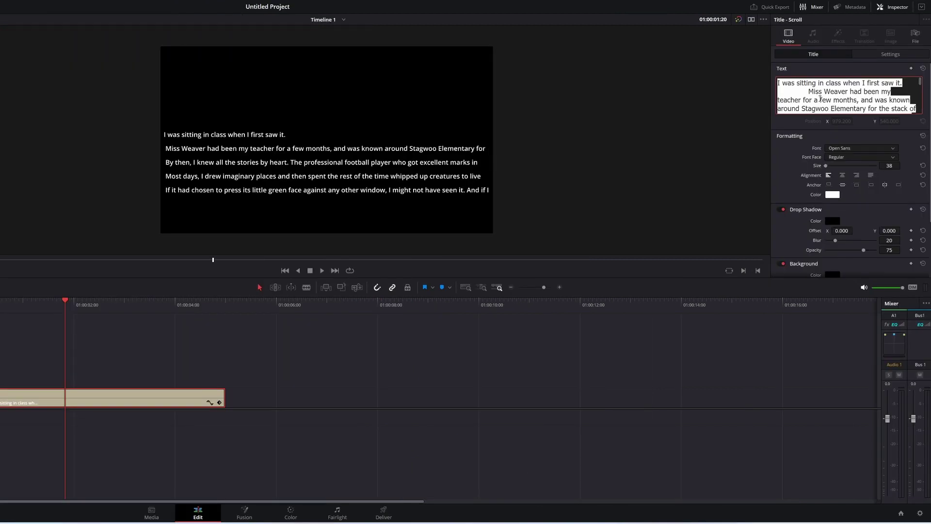
{"action": "key", "text": "BackSpace"}
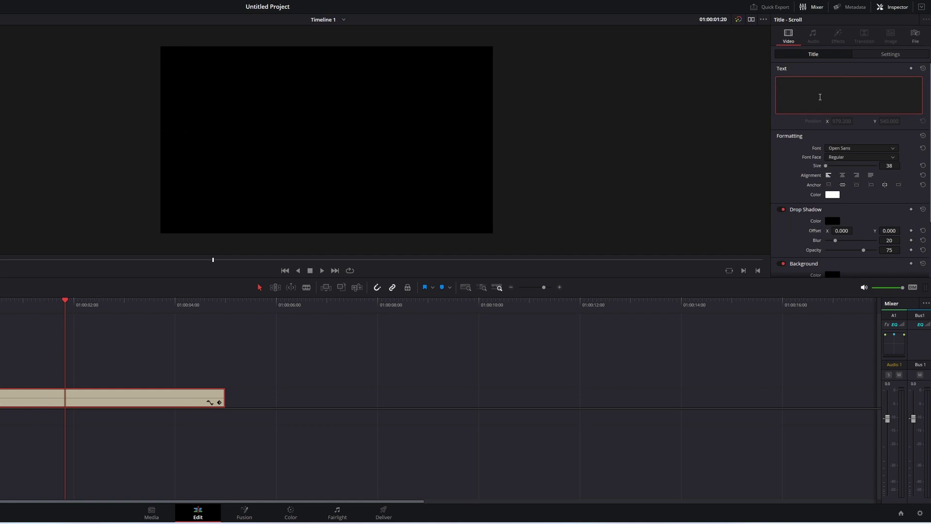
{"action": "key", "text": "ctrl+v"}
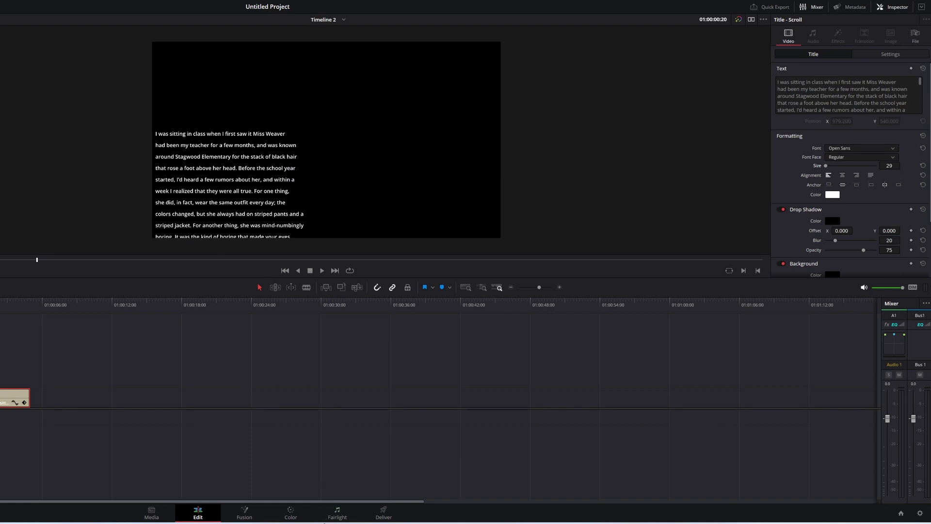
- Widen the Notepad++ story window and rejoin the text into one paragraph
{"action": "mouse_move", "coordinate": [318, 519]}
{"action": "left_click", "coordinate": [318, 494]}
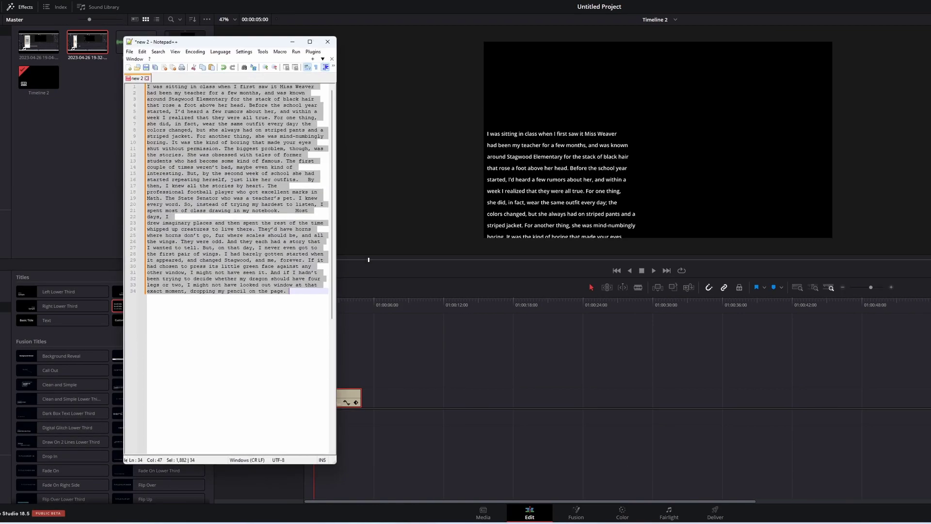
{"action": "left_click_drag", "start_coordinate": [344, 229], "coordinate": [367, 235]}
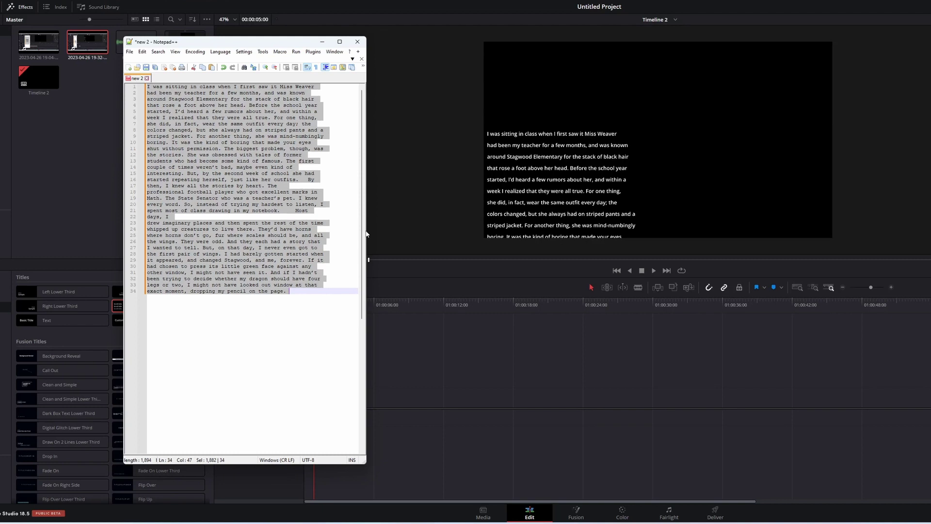
{"action": "key", "text": "ctrl+j"}
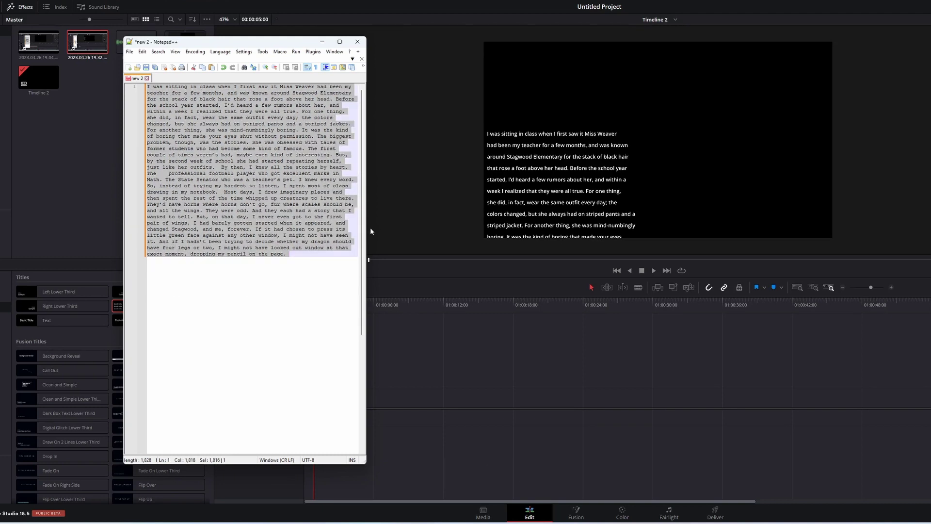
- Narrow the window, re-split the story into about 58 lines, and copy it
{"action": "mouse_move", "coordinate": [366, 229]}
{"action": "left_mouse_down"}
{"action": "mouse_move", "coordinate": [427, 231]}
{"action": "mouse_move", "coordinate": [238, 225]}
{"action": "left_mouse_up"}
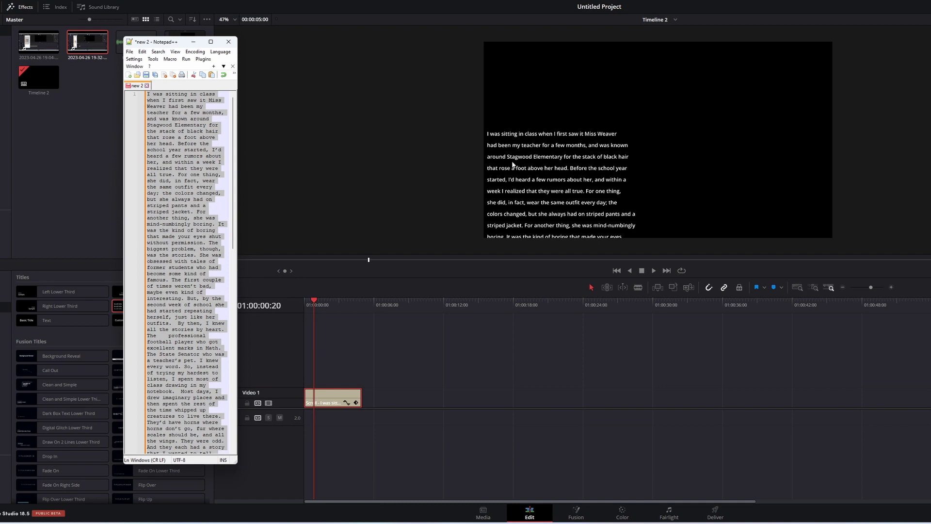
{"action": "key", "text": "ctrl+i"}
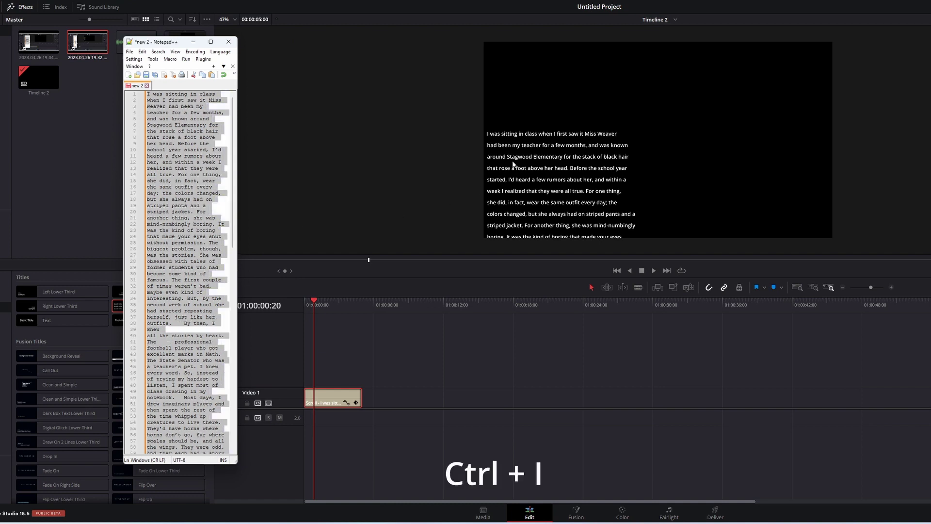
{"action": "key", "text": "ctrl+c"}
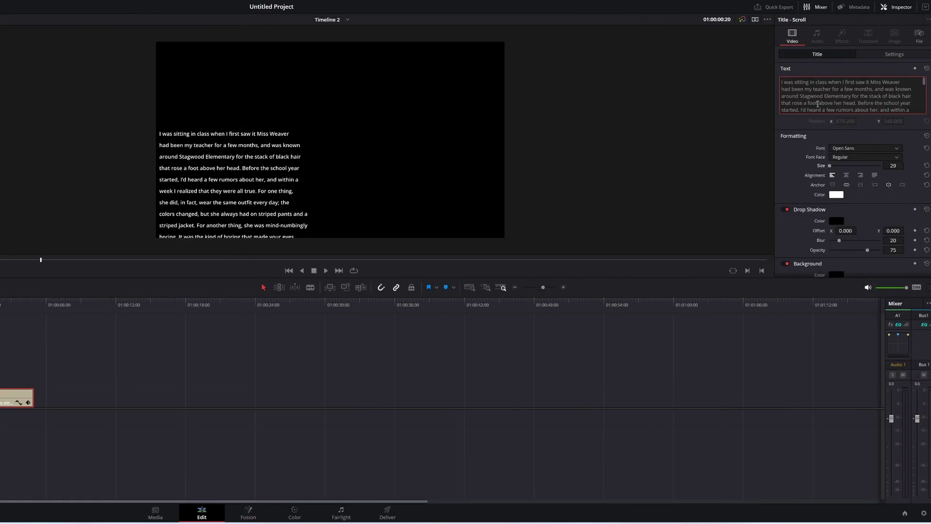
- Paste the narrow-column story into the title text and preview it scrolling
{"action": "left_click", "coordinate": [818, 103]}
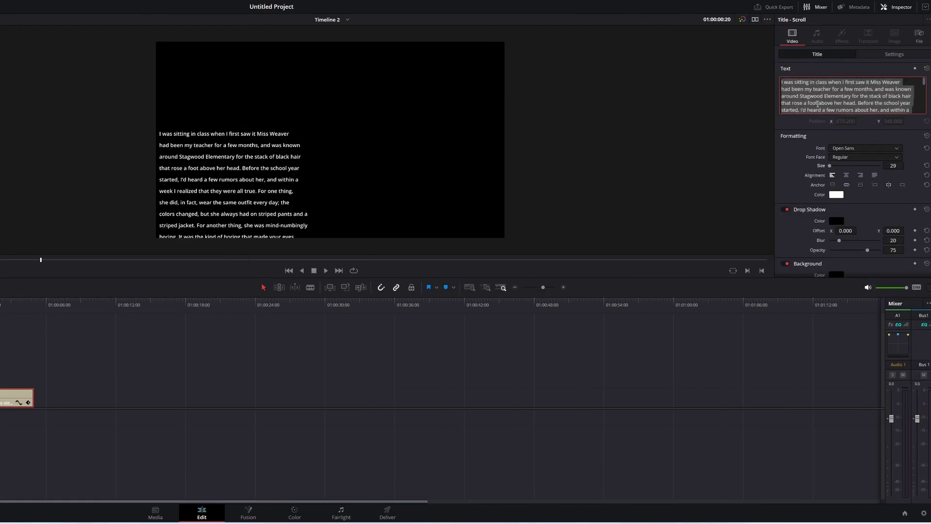
{"action": "key", "text": "ctrl+v"}
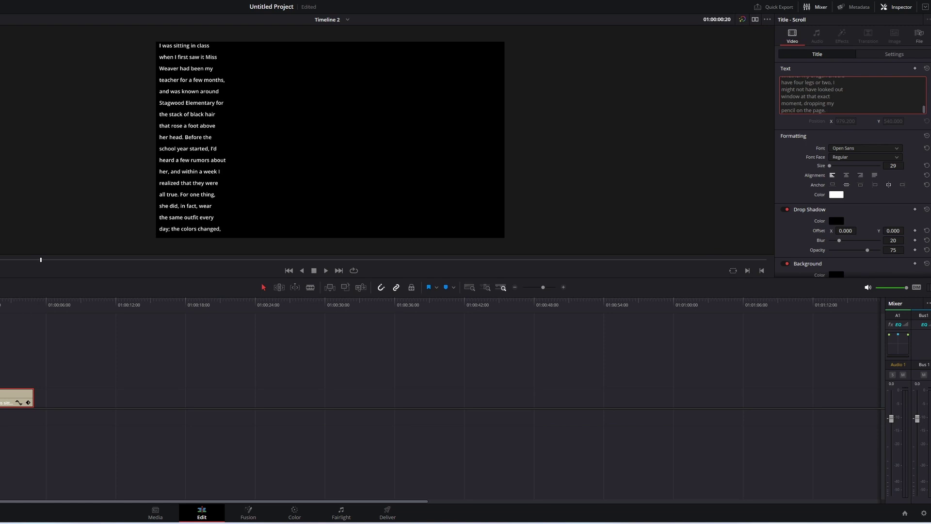
{"action": "key", "text": "space"}
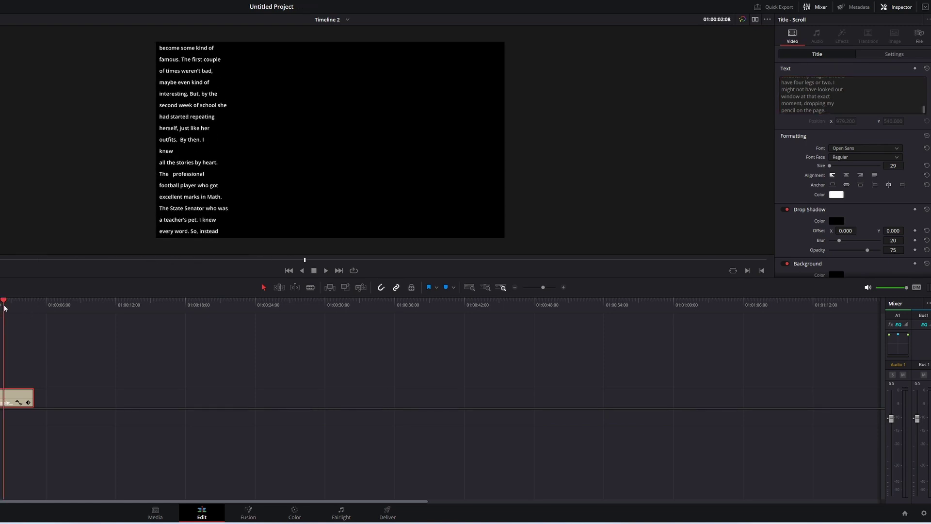
{"action": "left_click_drag", "start_coordinate": [4, 307], "coordinate": [0, 307]}
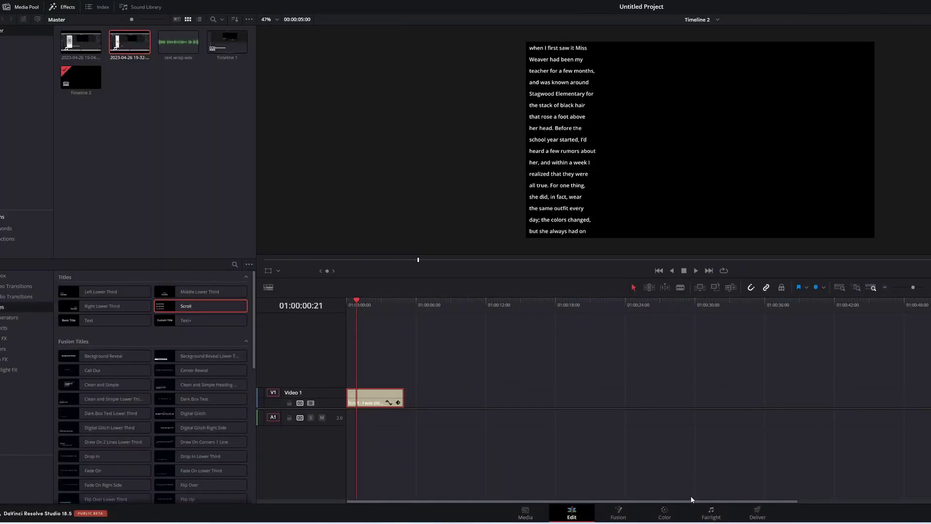
- Widen Notepad++, join the story, and re-split it into 24 wider lines
{"action": "key", "text": "alt+Tab"}
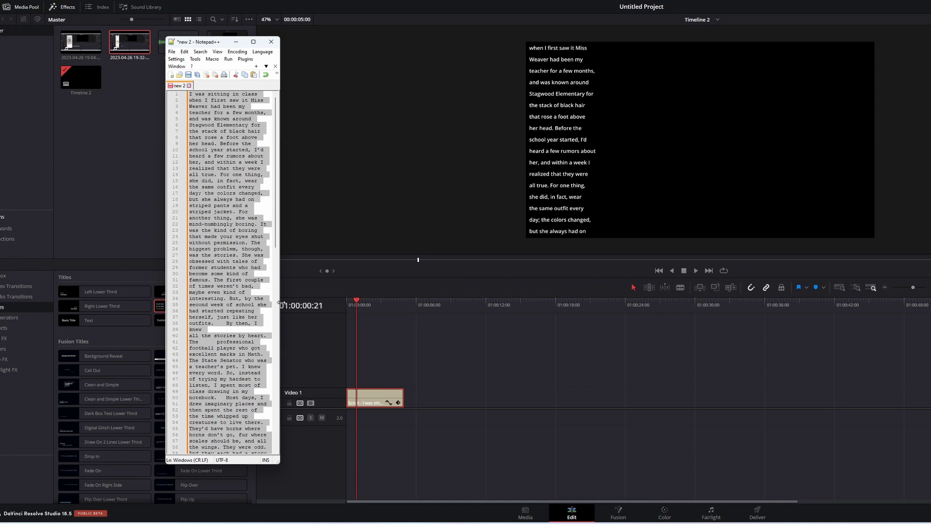
{"action": "mouse_move", "coordinate": [280, 304]}
{"action": "left_mouse_down"}
{"action": "mouse_move", "coordinate": [377, 307]}
{"action": "mouse_move", "coordinate": [360, 313]}
{"action": "left_mouse_up"}
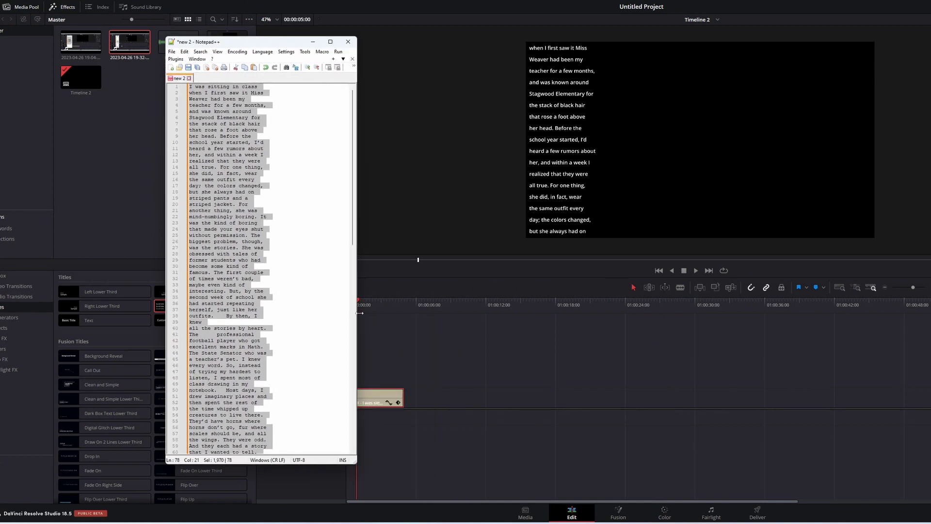
{"action": "key", "text": "ctrl+j"}
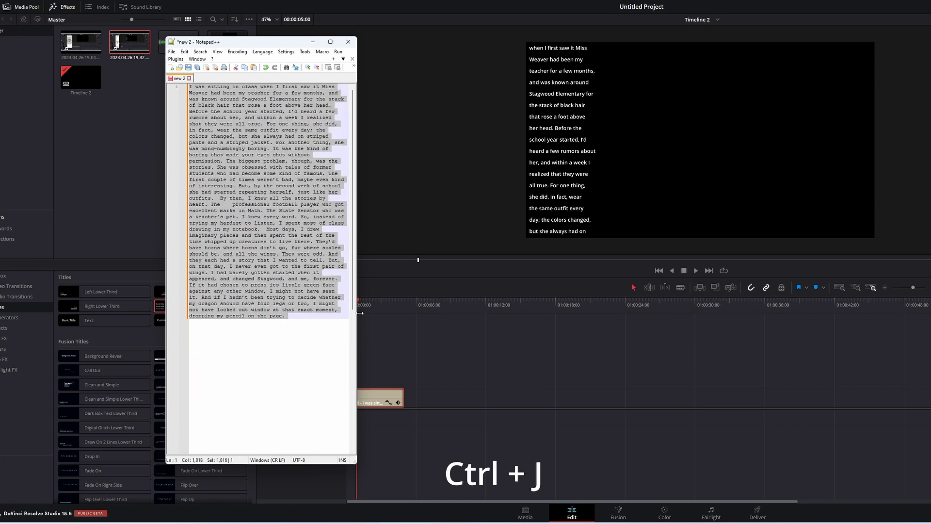
{"action": "mouse_move", "coordinate": [361, 313]}
{"action": "left_mouse_down"}
{"action": "mouse_move", "coordinate": [313, 324]}
{"action": "mouse_move", "coordinate": [443, 336]}
{"action": "left_mouse_up"}
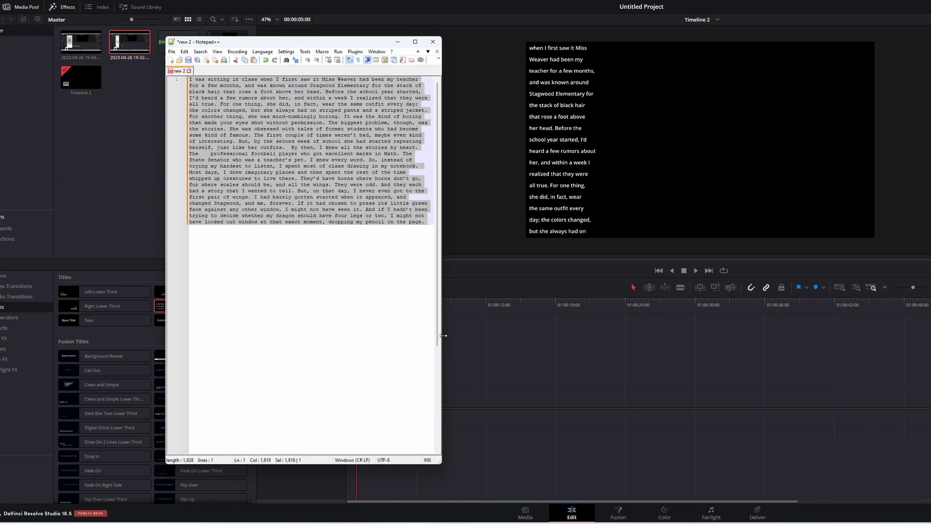
{"action": "key", "text": "ctrl+i"}
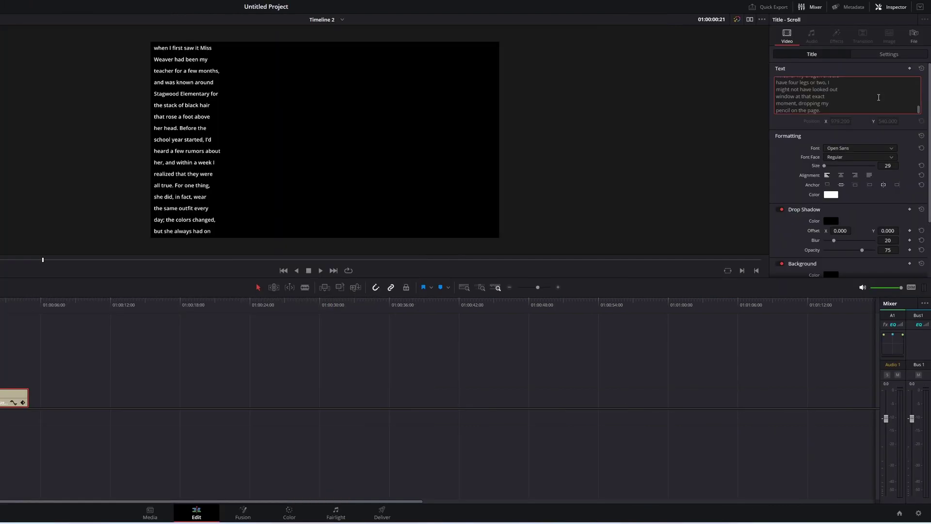
- Replace all of the title's text with the pasted 24-line story
{"action": "key", "text": "ctrl+a"}
{"action": "key", "text": "ctrl+v"}
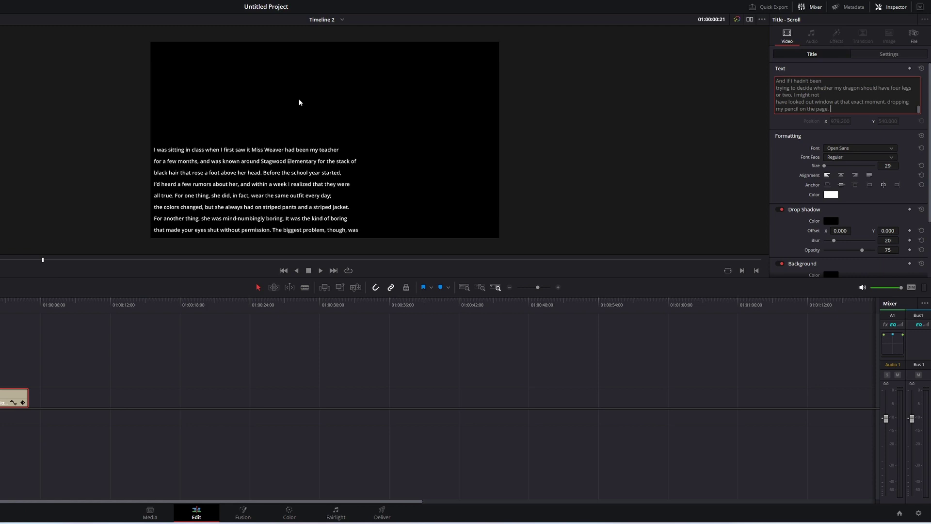